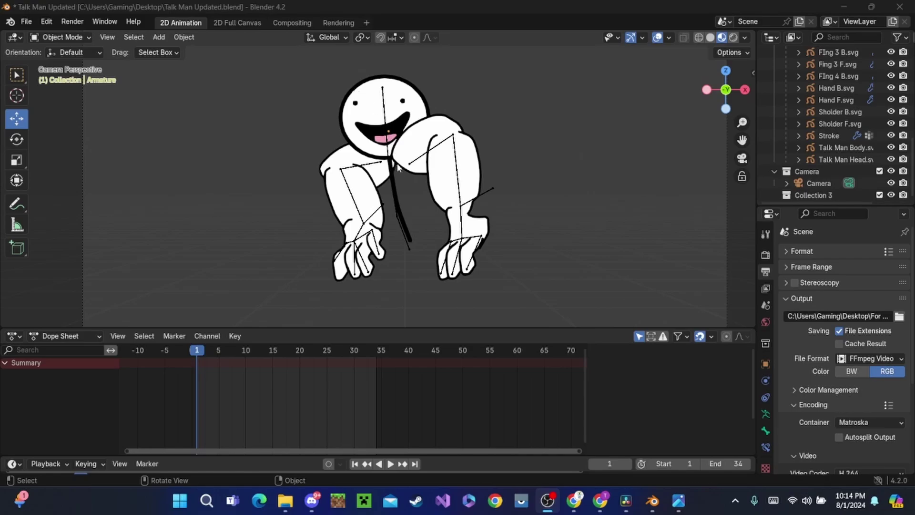
Step: Play the 34-frame walk animation in Blender's camera view
click(392, 466)
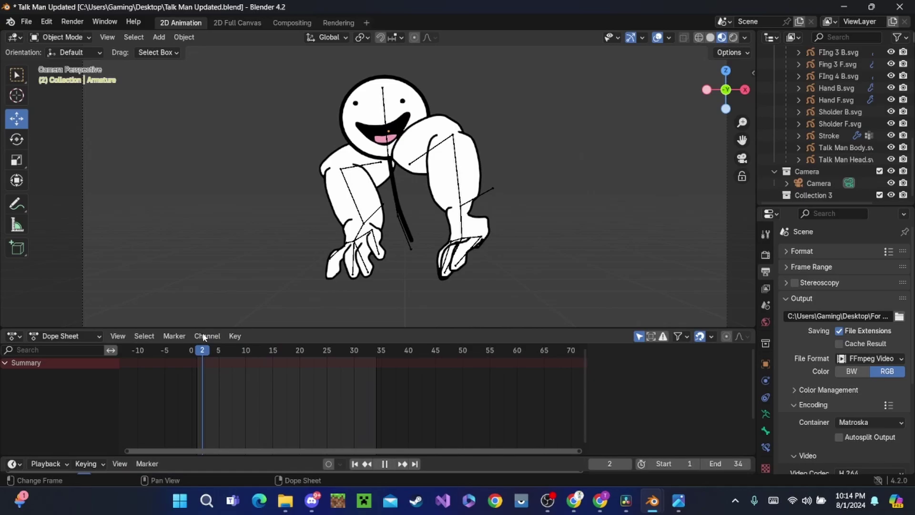
Step: Stop playback and switch the output file format from FFmpeg video to PNG
key(space)
click(848, 359)
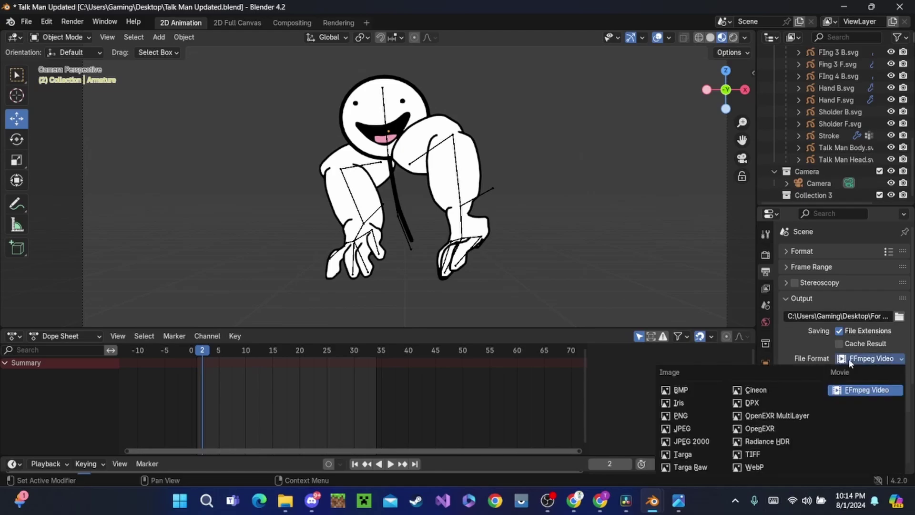
click(691, 415)
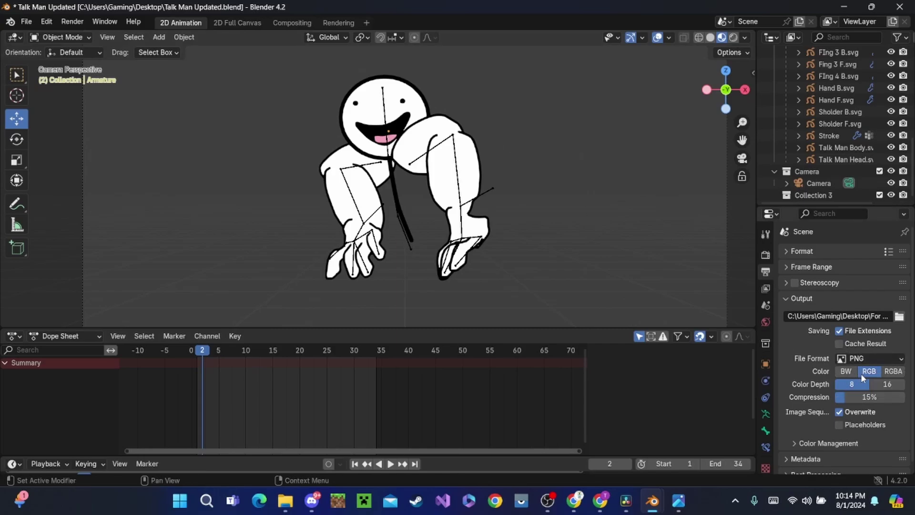
click(871, 358)
click(873, 358)
click(875, 356)
click(873, 389)
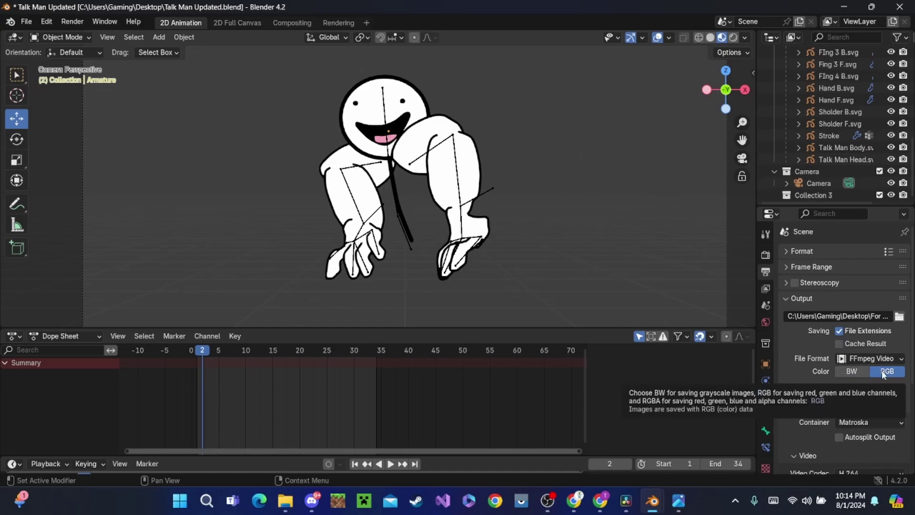
click(871, 358)
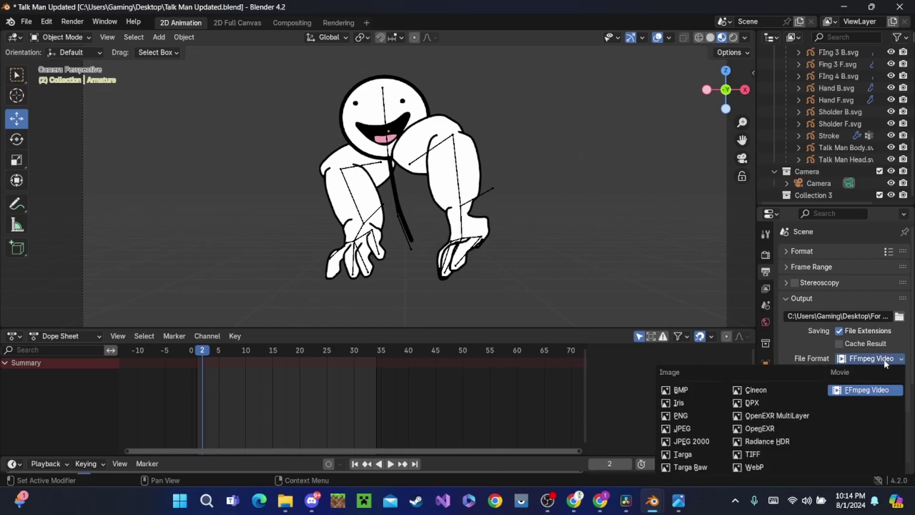
click(689, 415)
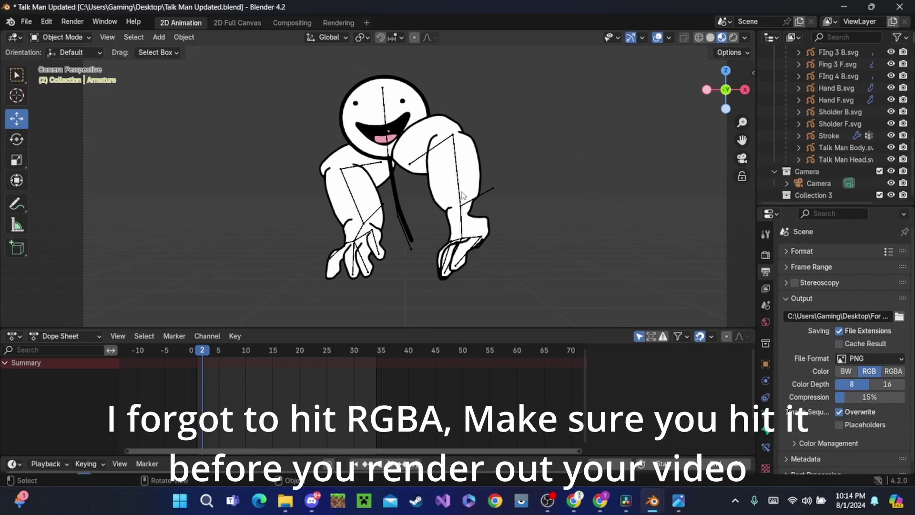
Step: Review the render, view layer and world settings, including the world background colour
click(766, 254)
click(766, 289)
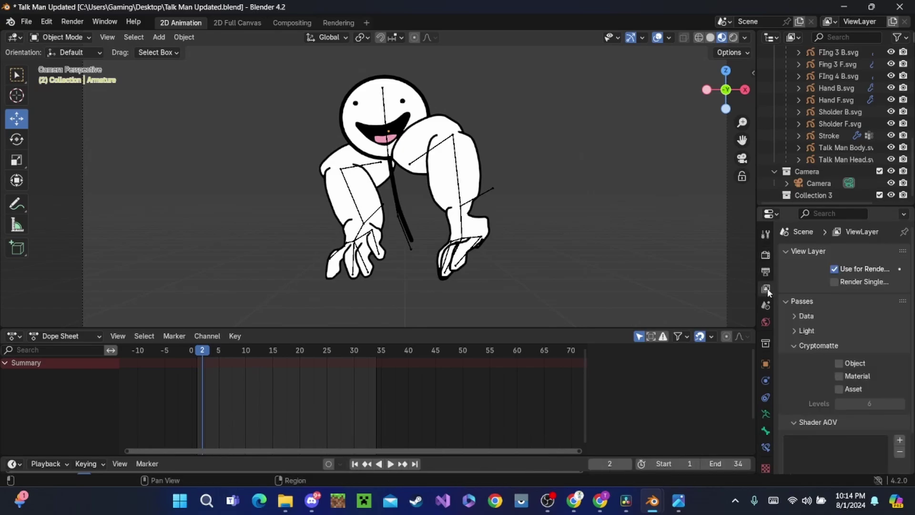
click(766, 322)
click(856, 332)
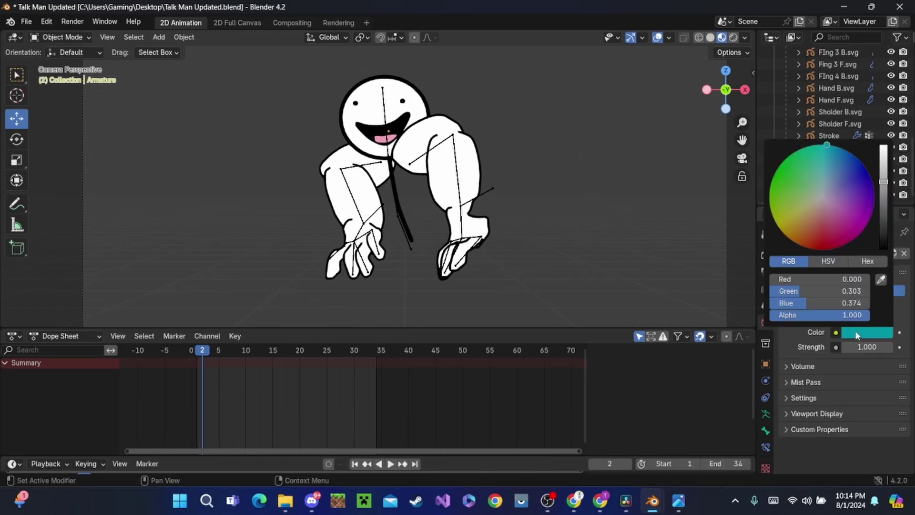
click(766, 254)
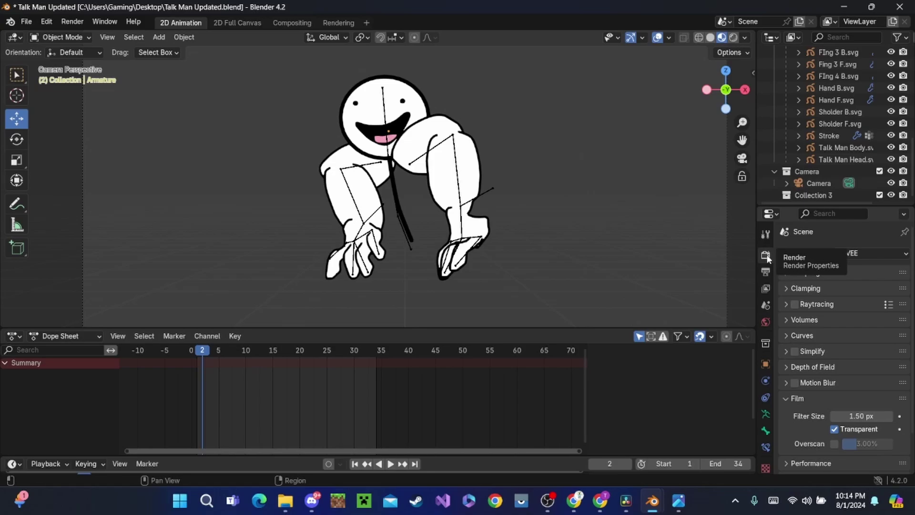
click(765, 322)
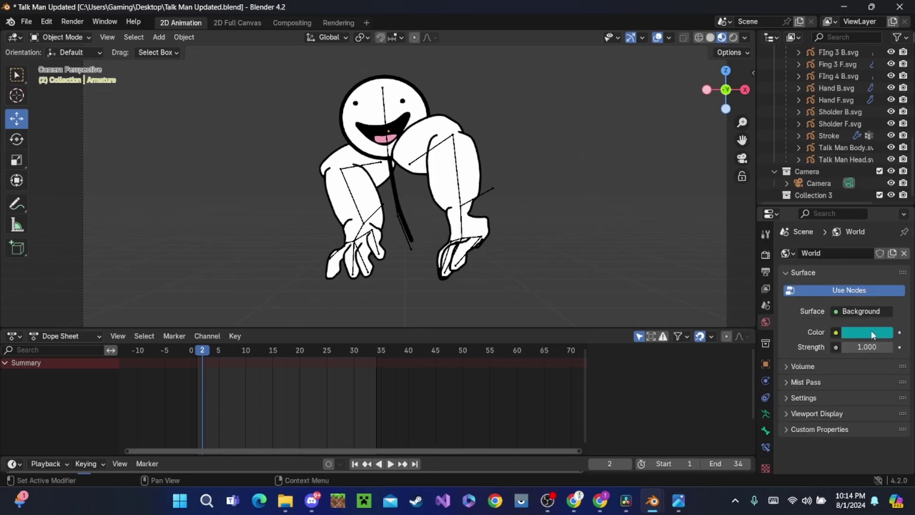
click(766, 256)
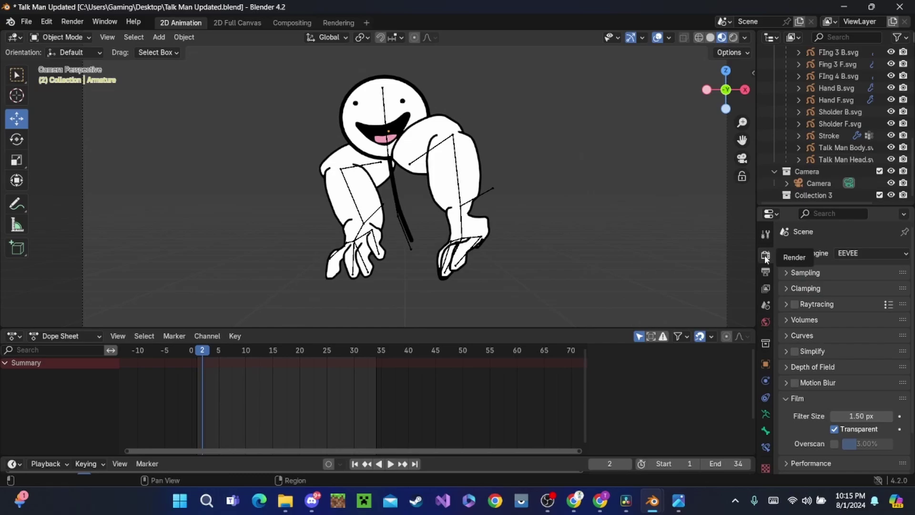
Step: Leave Film > Transparent enabled in Render Properties after toggling it off and on
scroll(837, 387, down, 2)
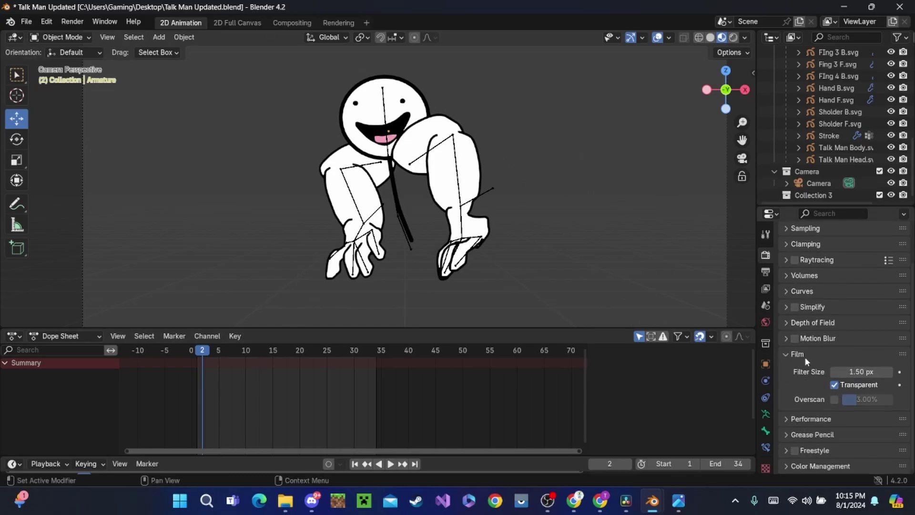
scroll(785, 305, up, 1)
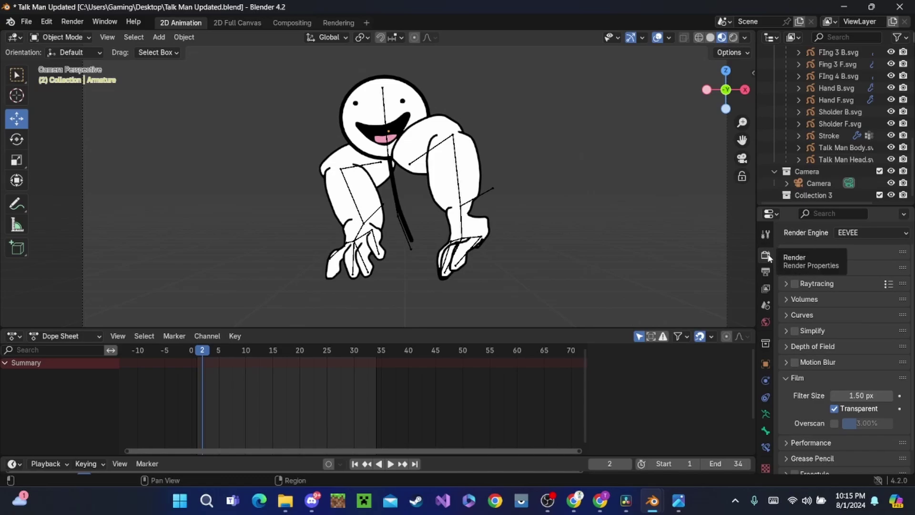
scroll(788, 301, down, 1)
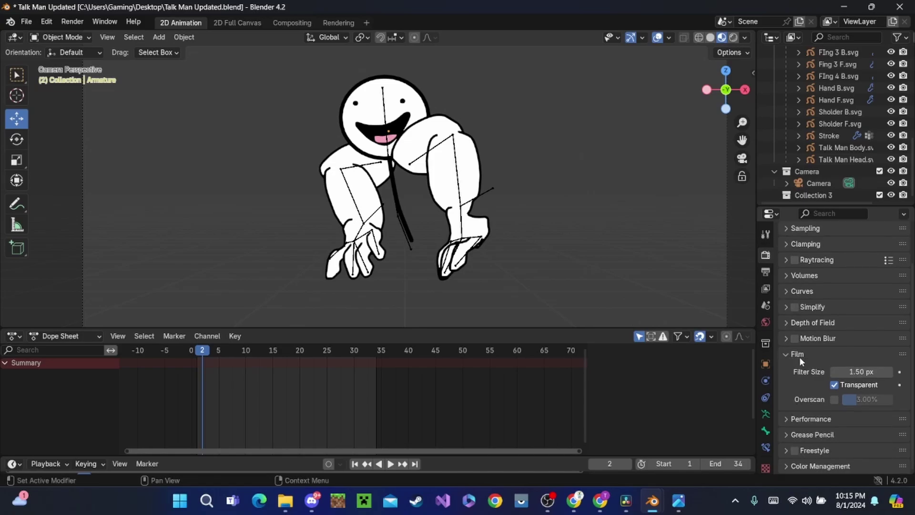
click(835, 385)
click(835, 386)
click(835, 385)
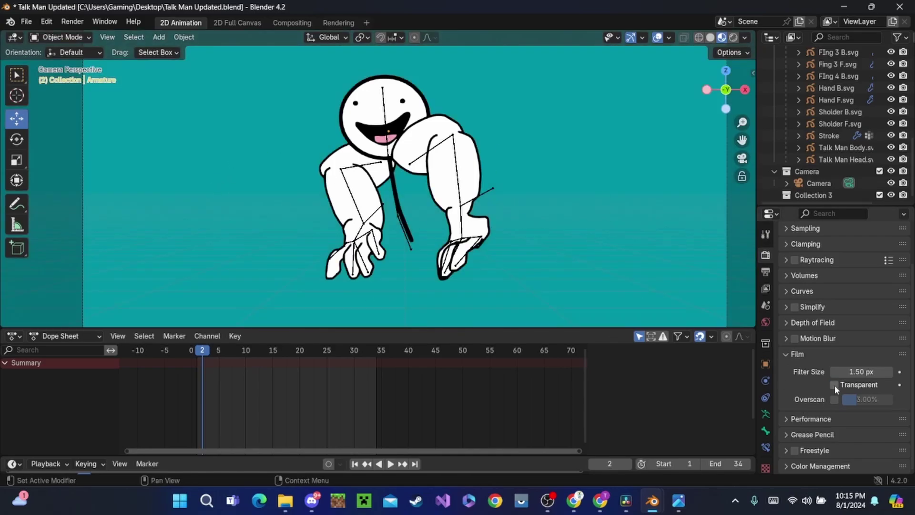
click(835, 385)
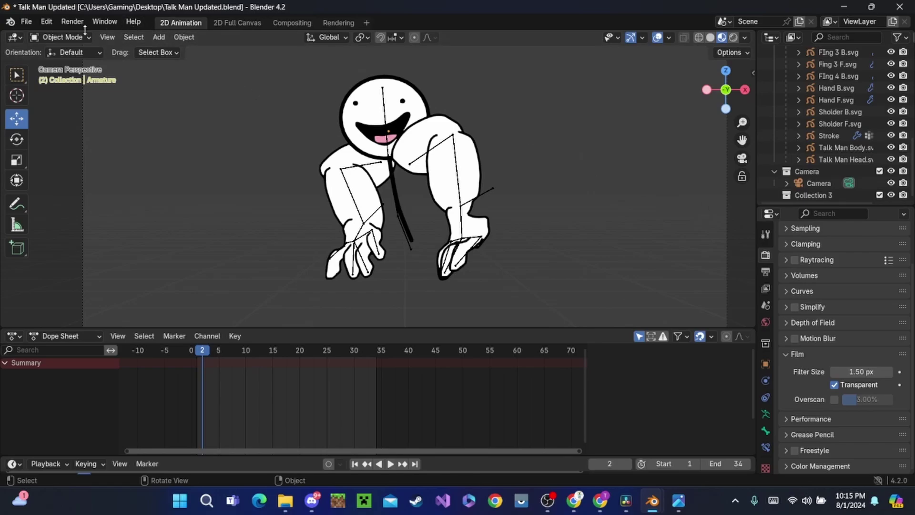
Step: Render all 34 walk frames as PNGs from the Rendering workspace
click(336, 27)
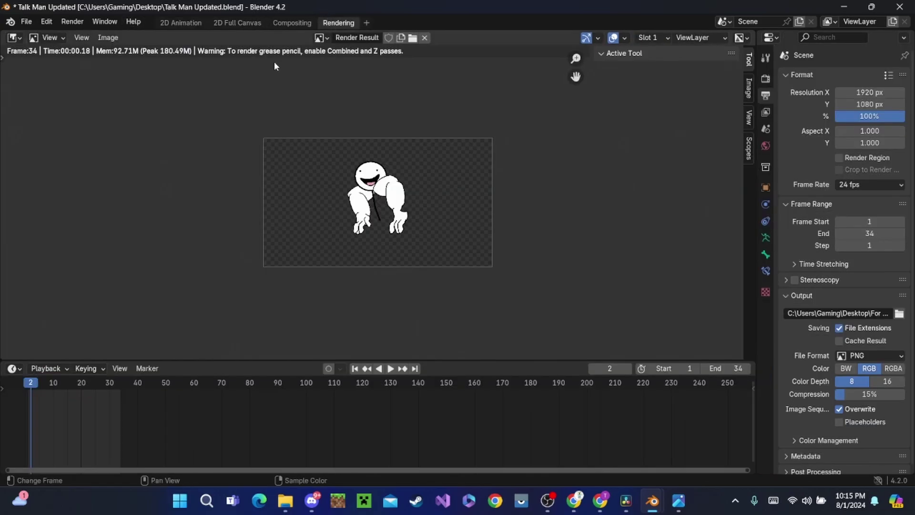
click(76, 24)
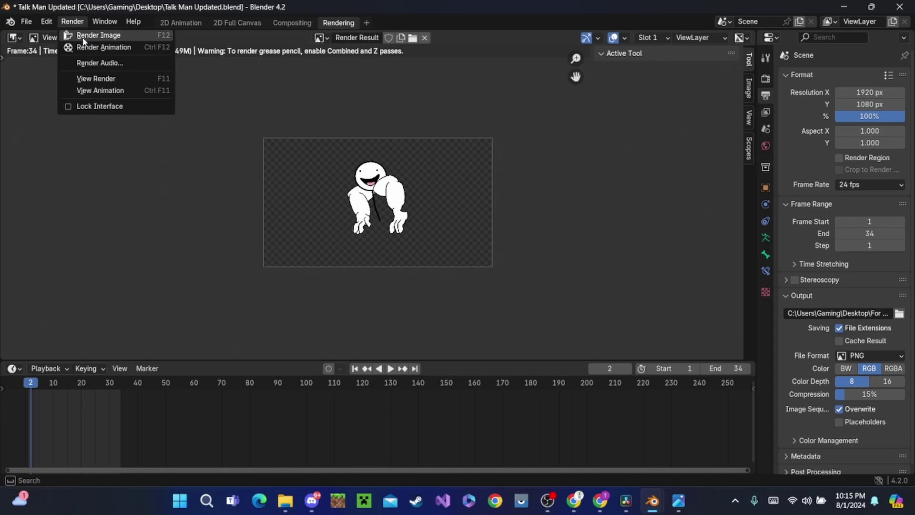
click(88, 47)
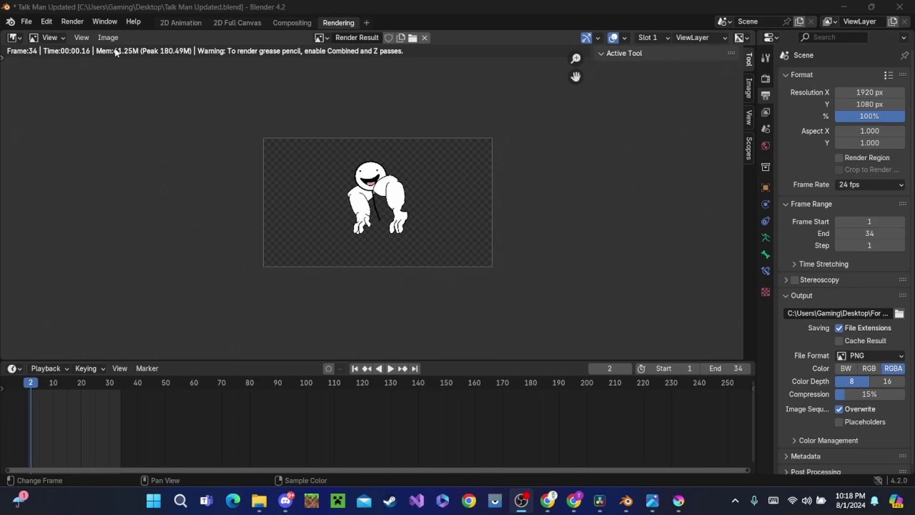
Step: Run Render Animation again to re-render the walk frames
click(79, 26)
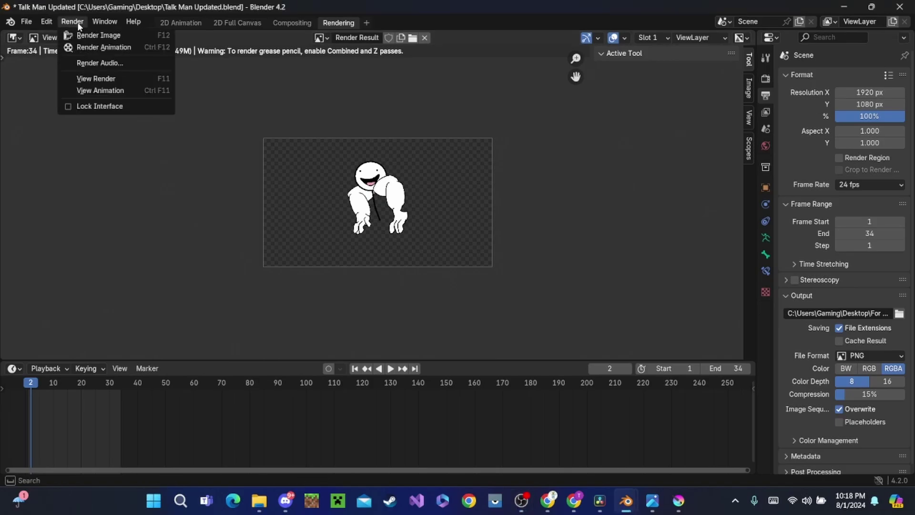
click(88, 48)
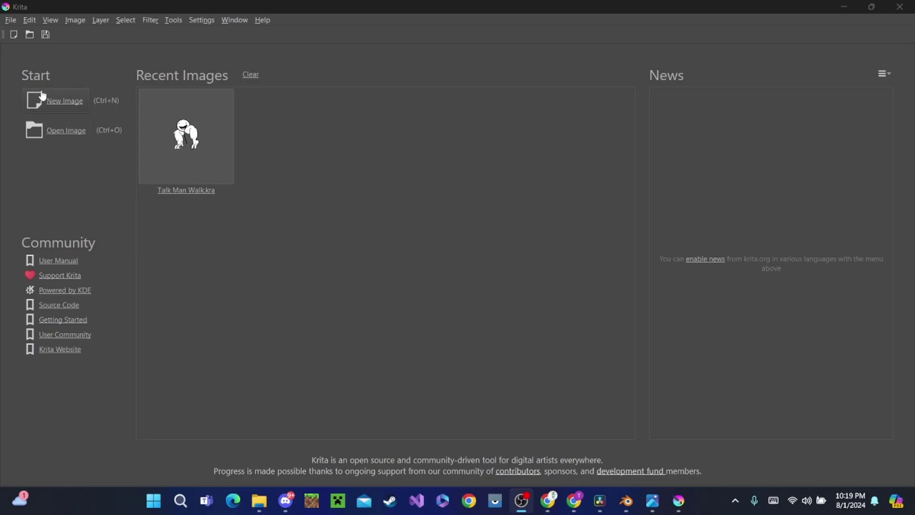
Step: Create a new 1920 × 1080 px, 300 ppi RGB/Alpha image from Krita's start screen
click(71, 105)
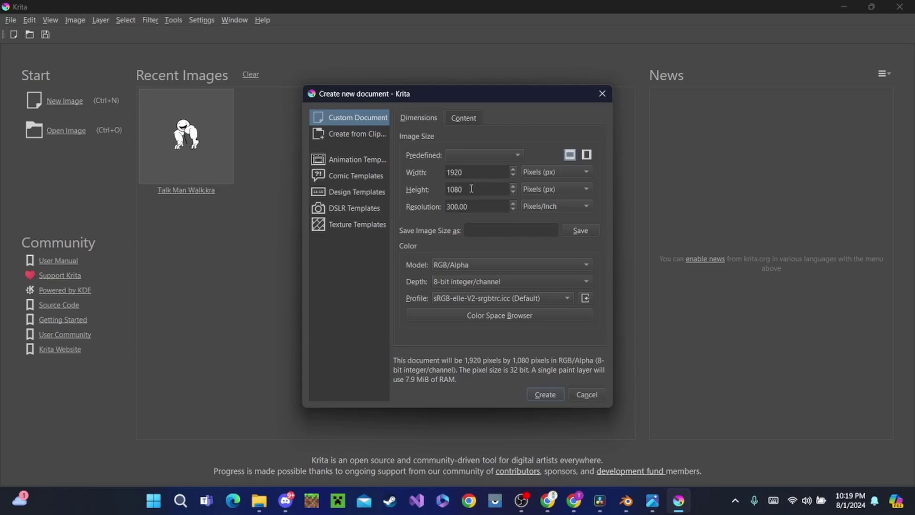
click(556, 394)
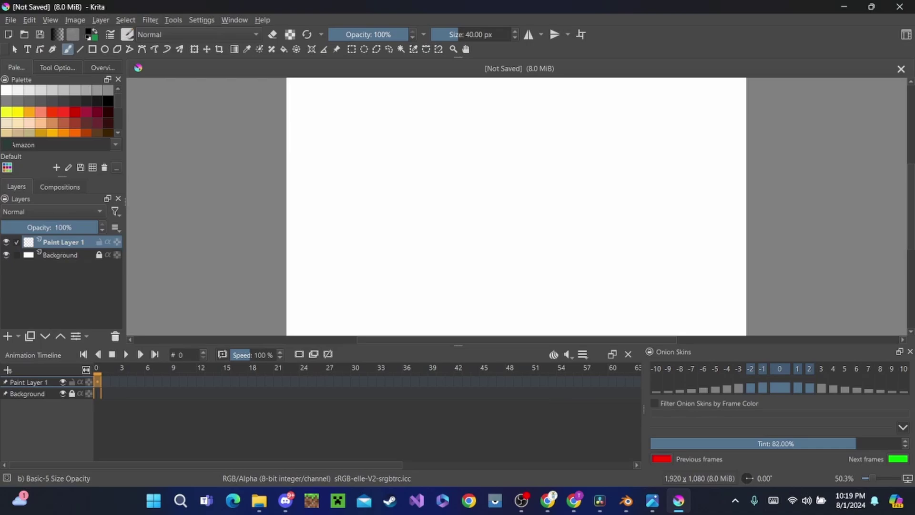
Step: Switch Krita to the Animation workspace layout
scroll(363, 188, down, 2)
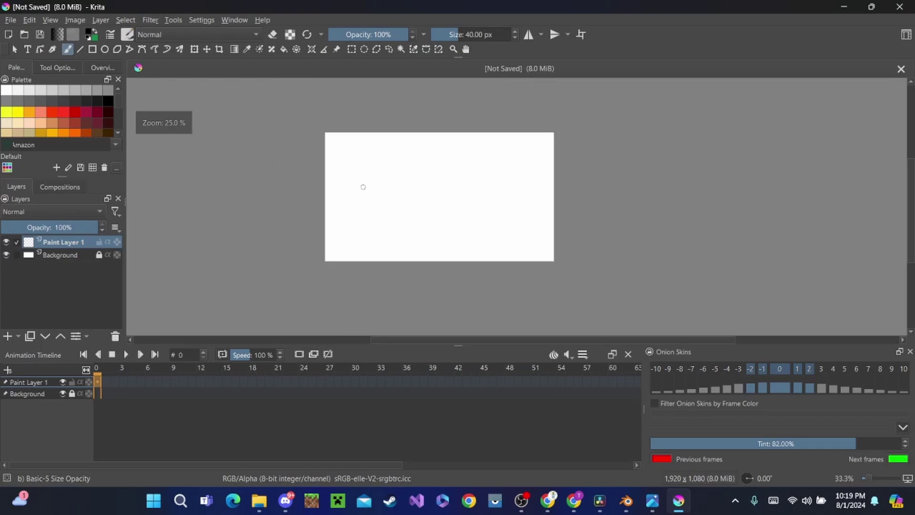
scroll(364, 188, up, 2)
scroll(363, 187, down, 1)
scroll(364, 188, up, 1)
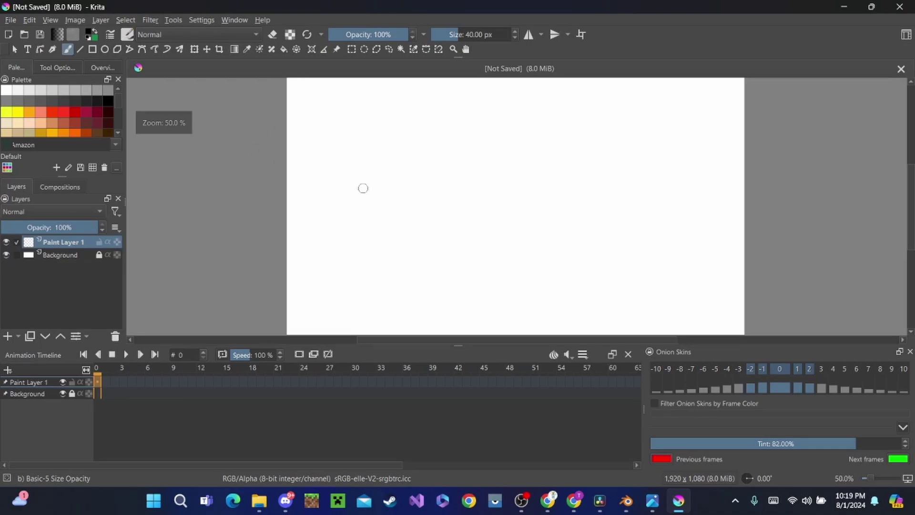
scroll(363, 188, down, 1)
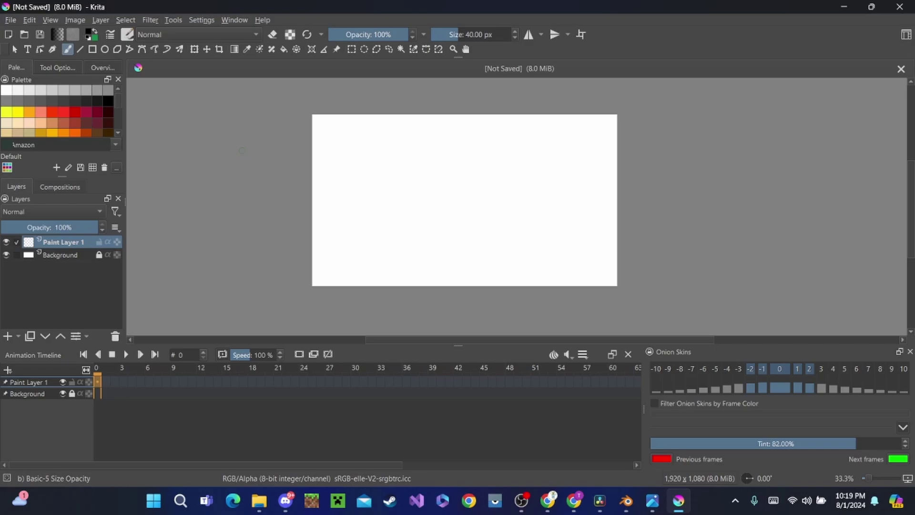
scroll(242, 151, up, 1)
scroll(242, 151, down, 1)
click(235, 21)
mouse_move(325, 60)
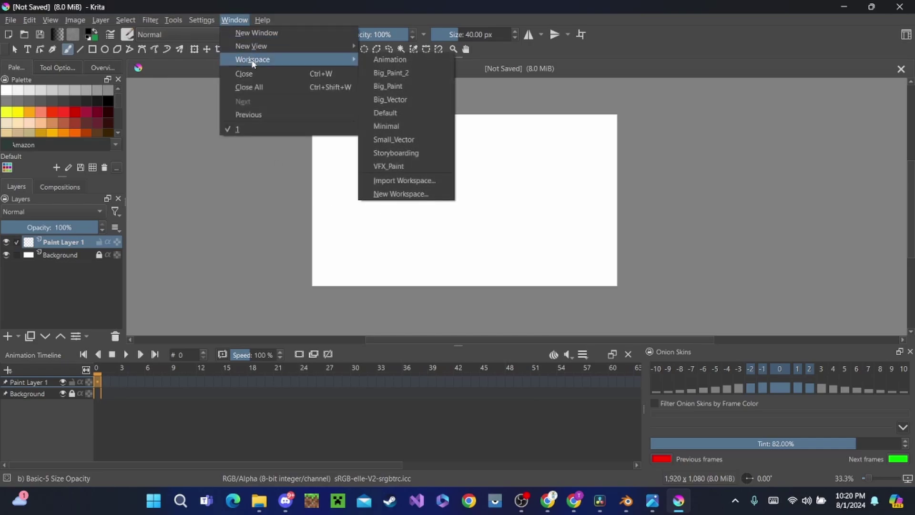
click(390, 60)
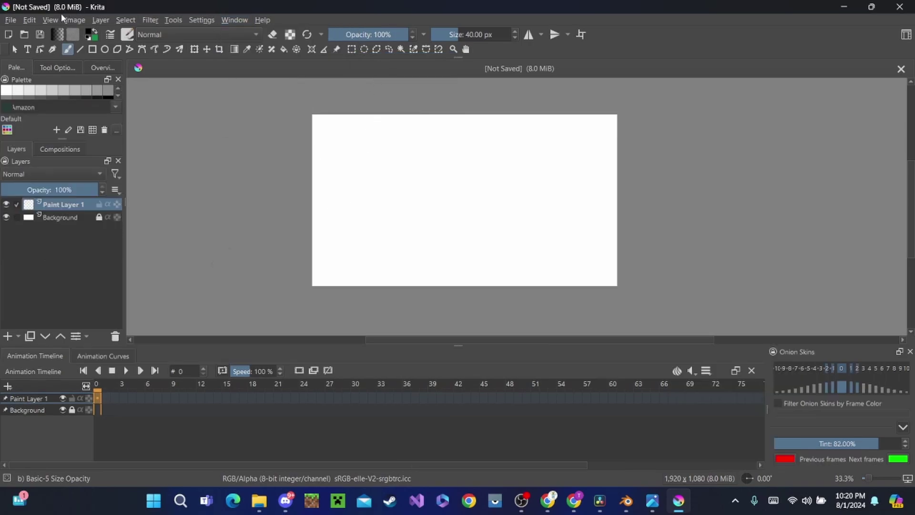
Step: Import every frame image from Desktop > For Video as animation frames
click(11, 21)
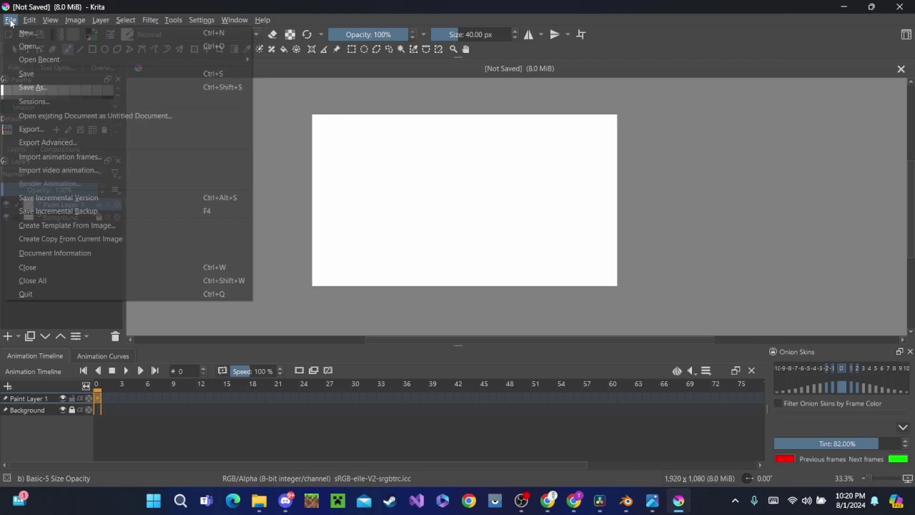
click(62, 159)
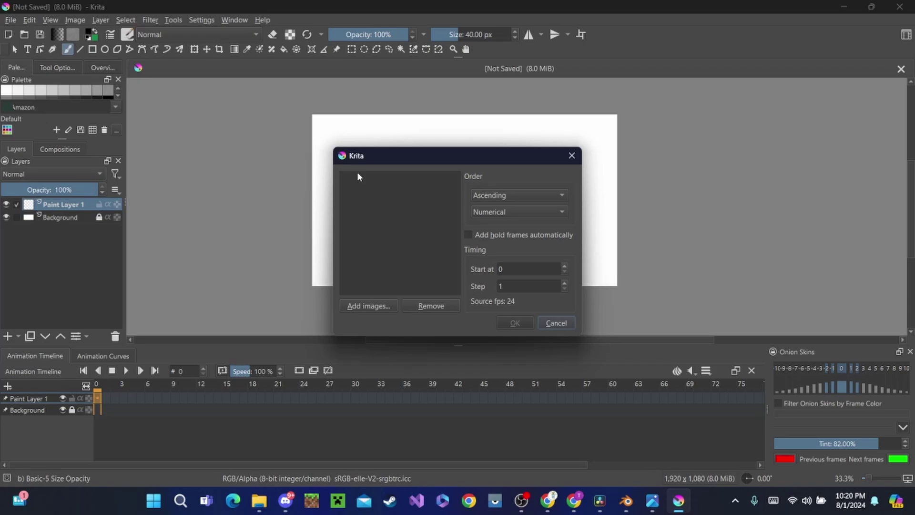
click(389, 305)
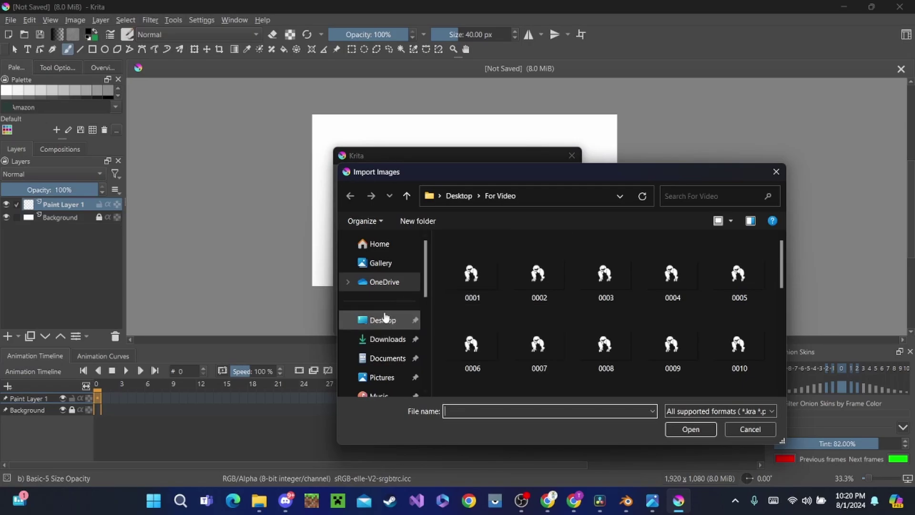
click(390, 322)
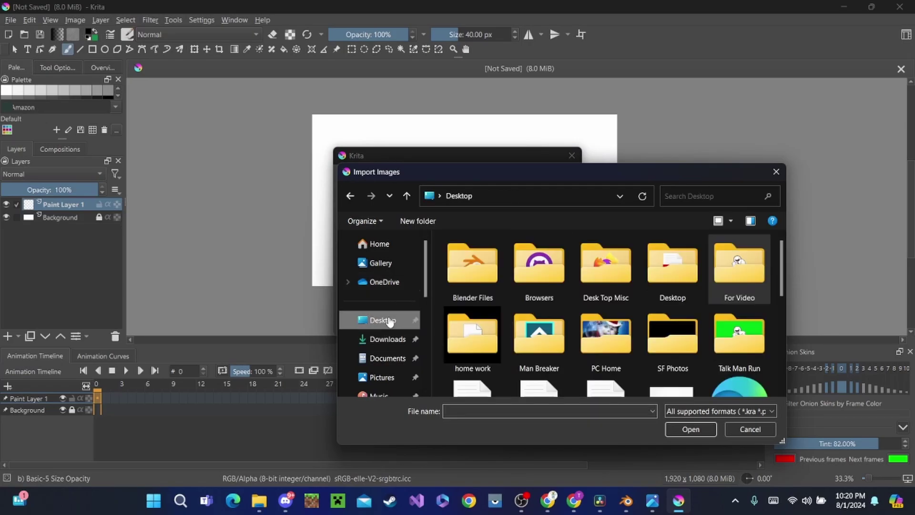
double_click(748, 281)
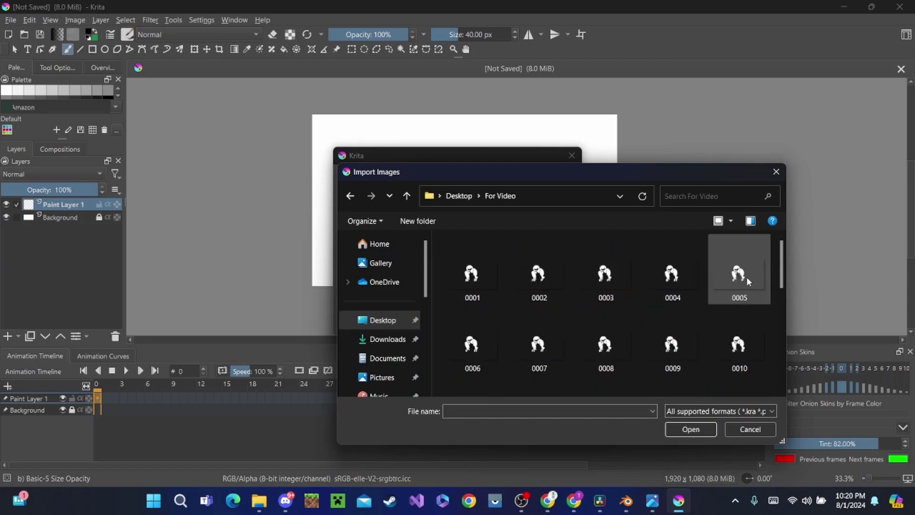
click(472, 275)
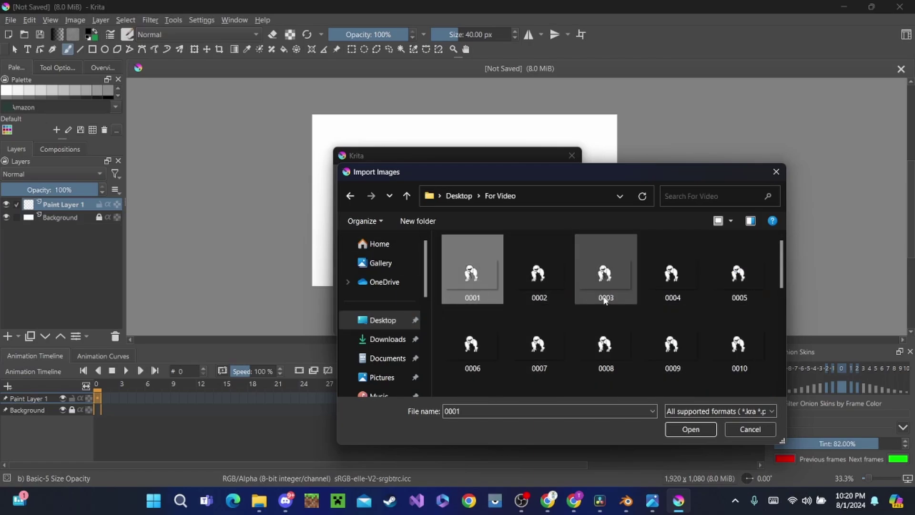
scroll(611, 291, down, 5)
scroll(612, 305, up, 5)
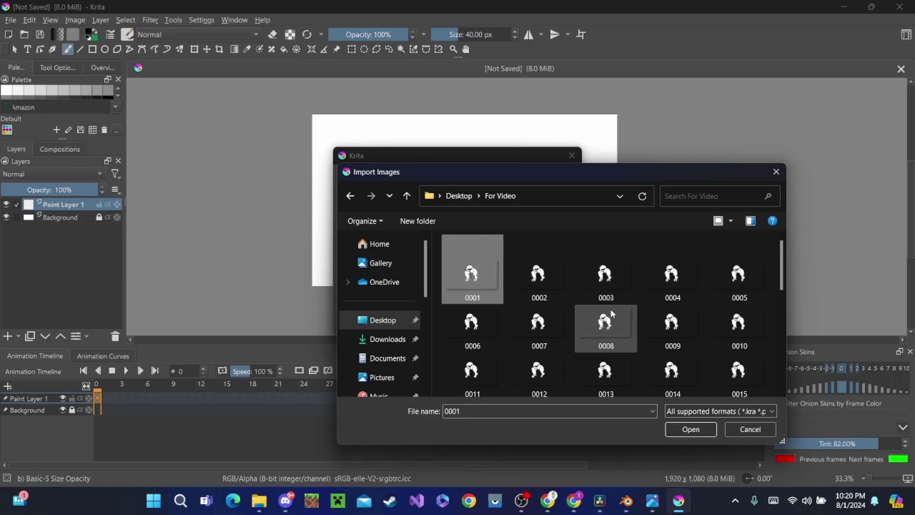
key(ctrl+a)
scroll(639, 315, down, 5)
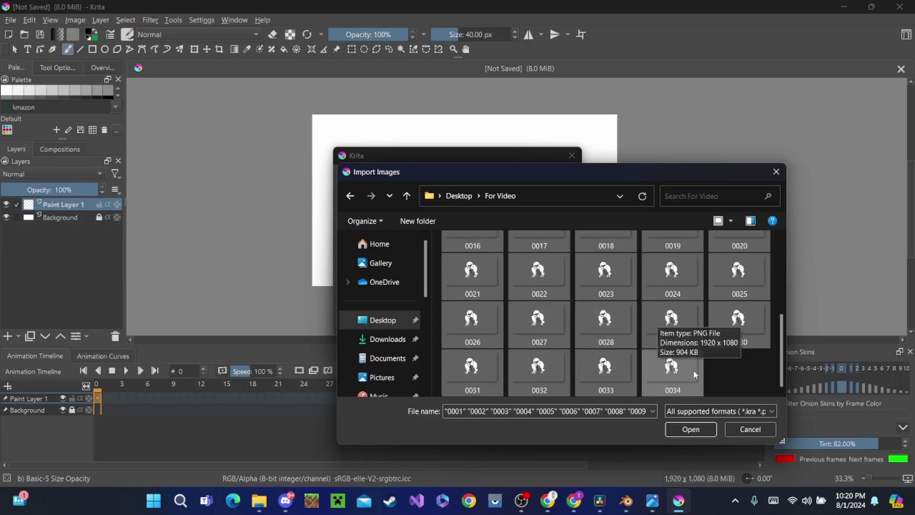
click(690, 429)
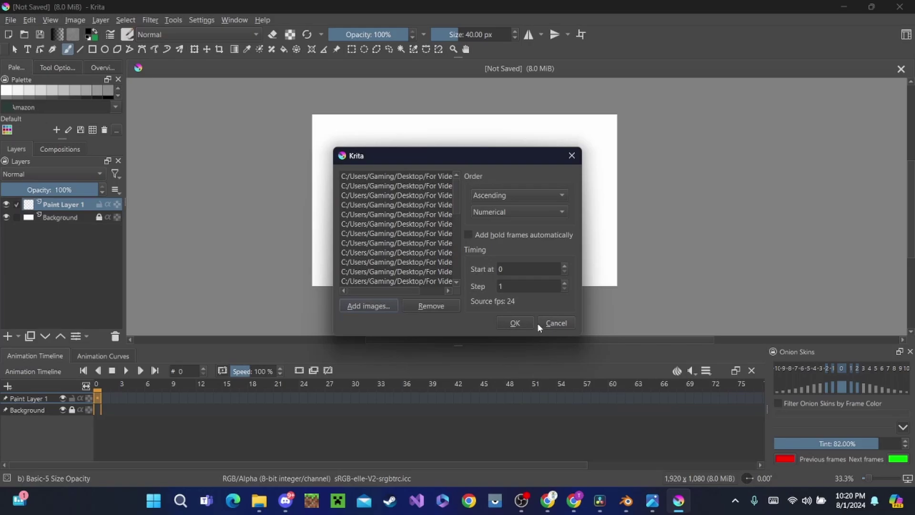
click(517, 320)
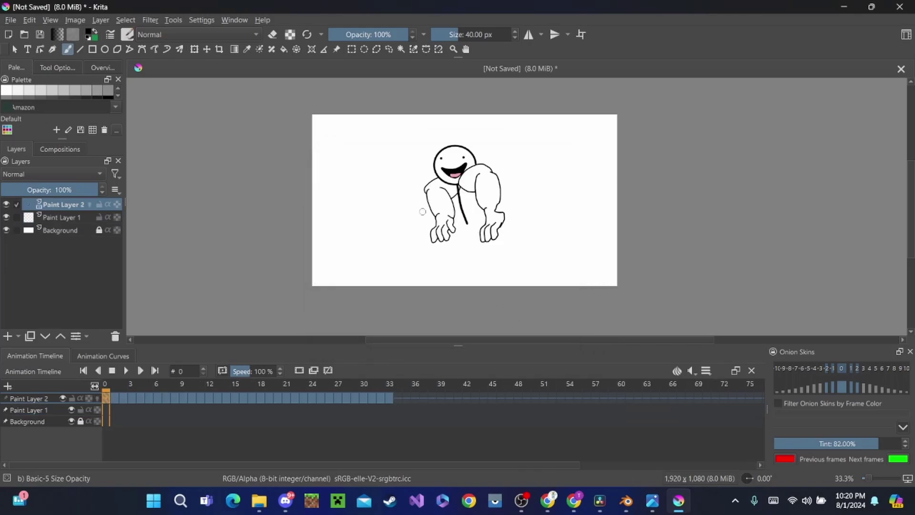
Step: Scrub to frame 14, play and stop the walk cycle, then select frames 60–66
drag(226, 399, 105, 403)
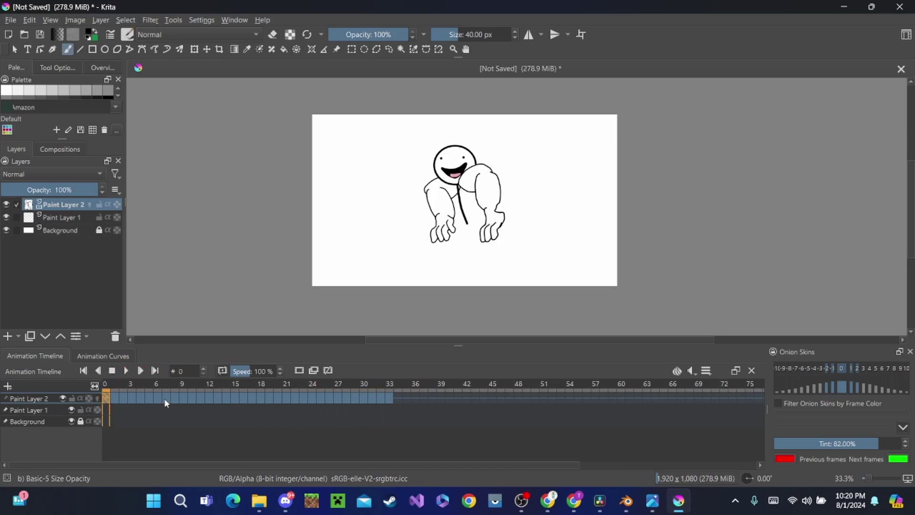
click(126, 372)
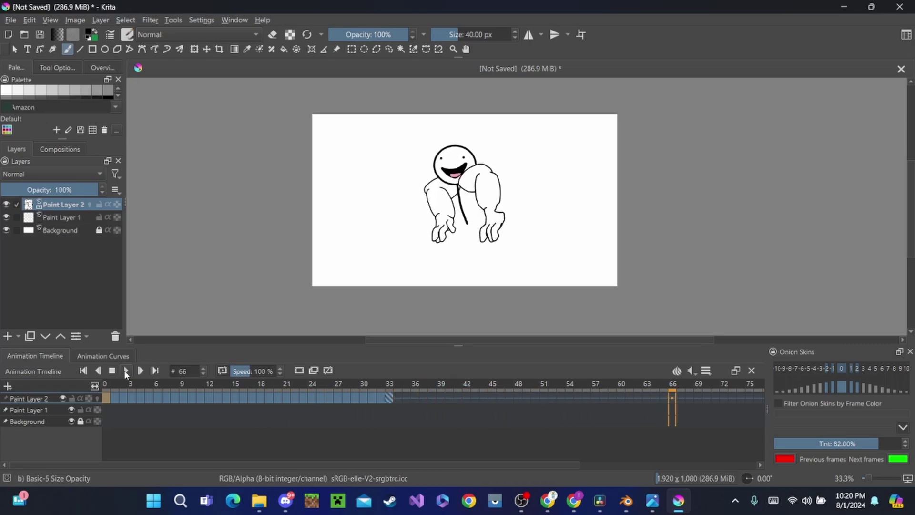
click(126, 372)
drag(673, 400, 621, 400)
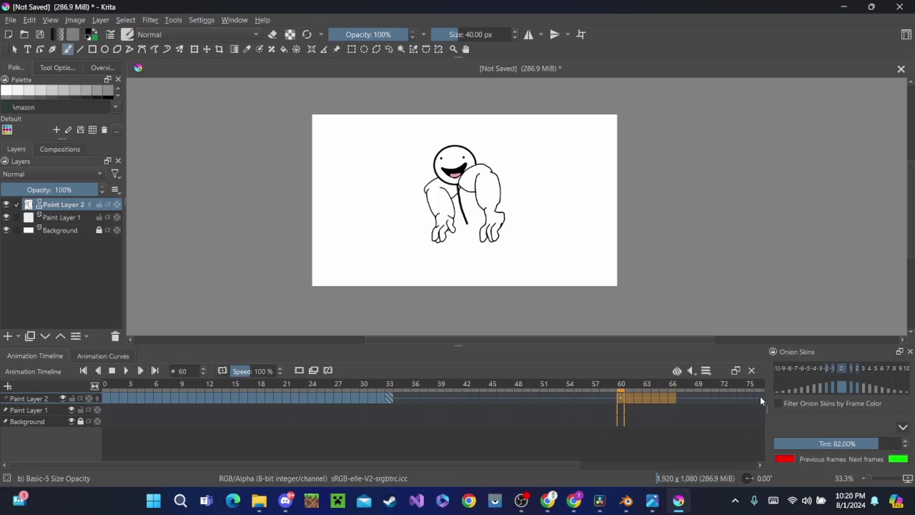
Step: Set the animation clip end to 33 and recheck the range settings
click(706, 372)
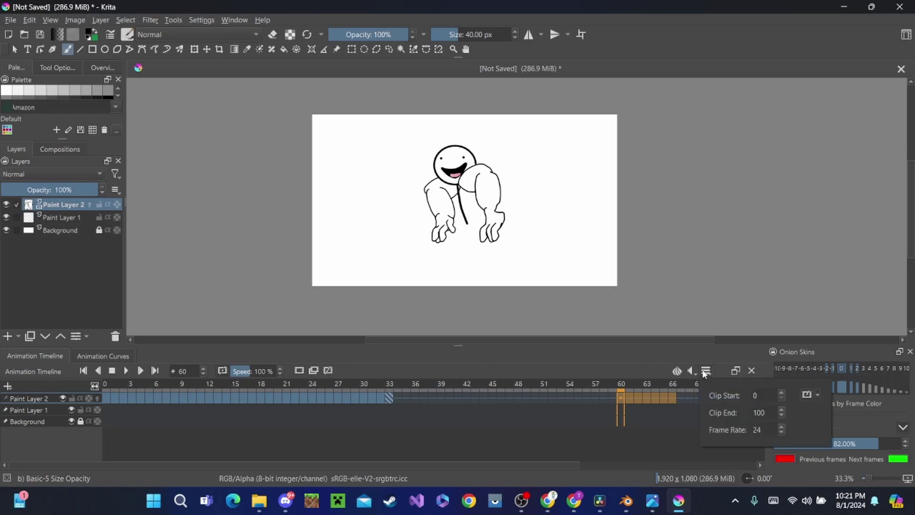
double_click(766, 413)
text(33)
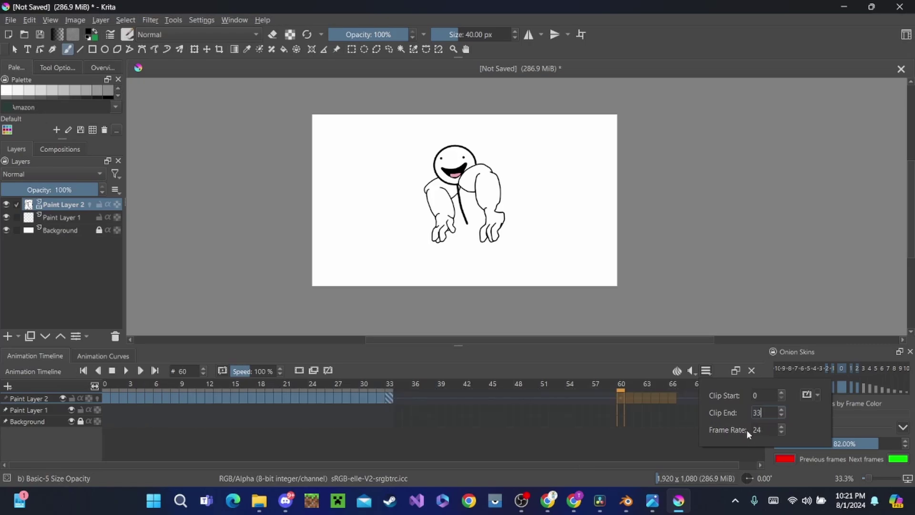
click(514, 436)
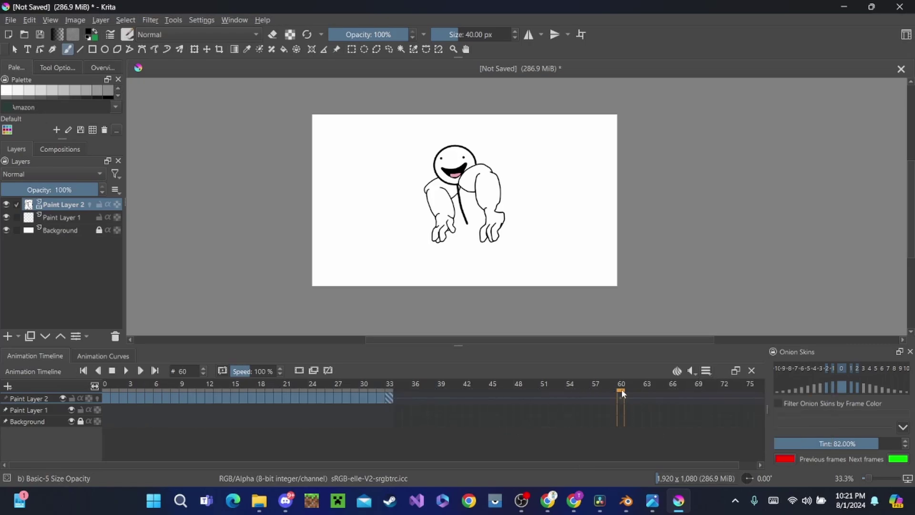
click(706, 371)
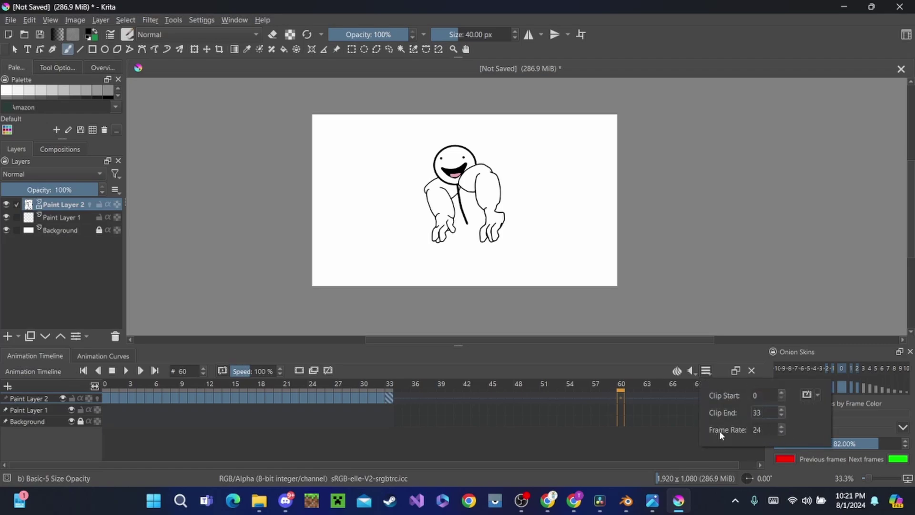
click(427, 454)
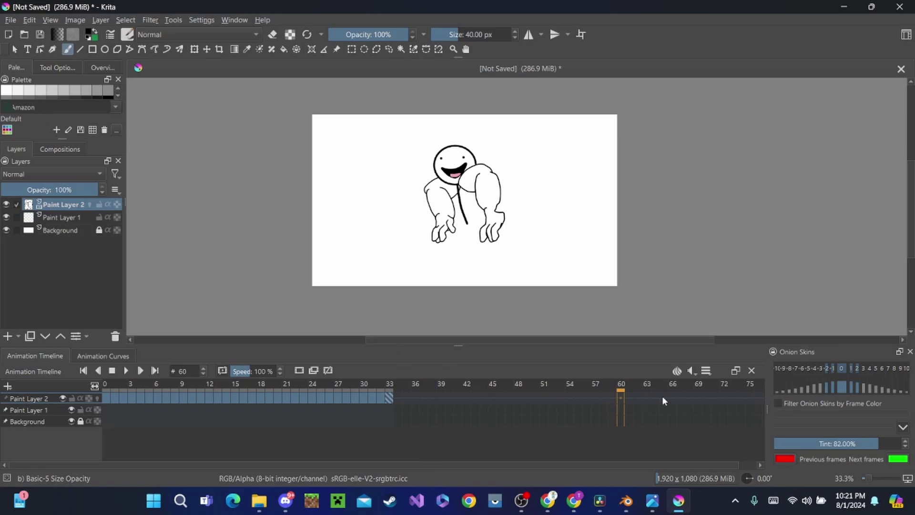
Step: Preview the shortened animation and delete the white Background layer
click(127, 372)
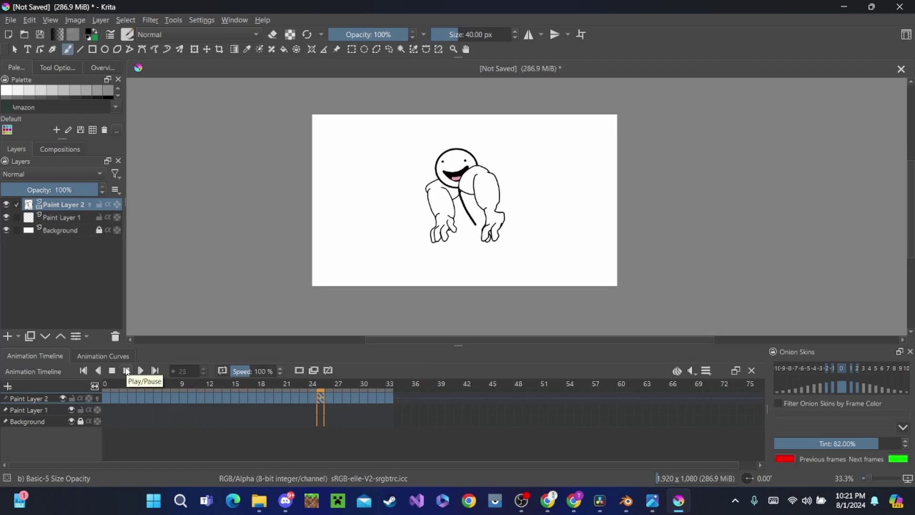
click(127, 371)
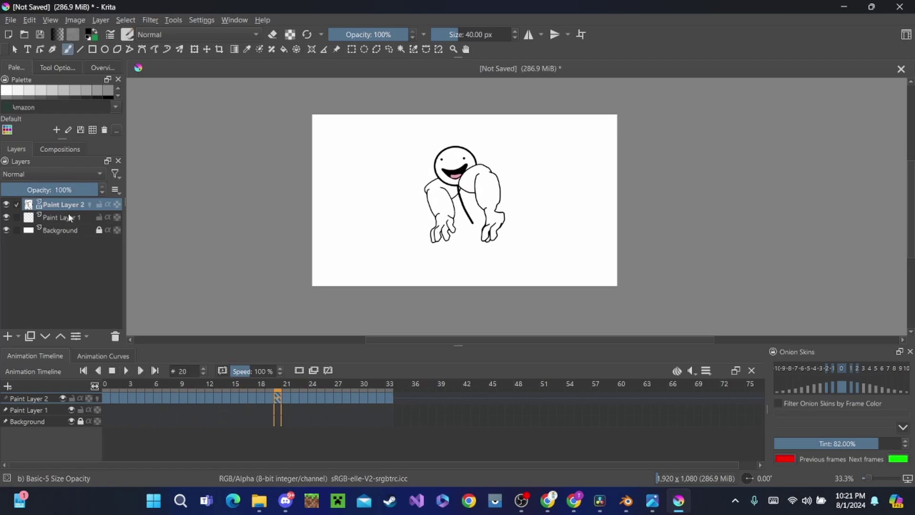
click(65, 233)
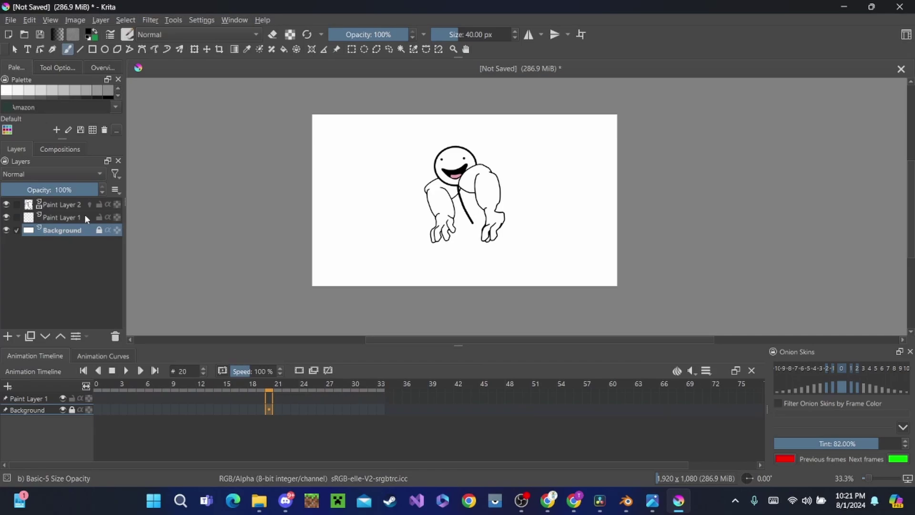
click(115, 336)
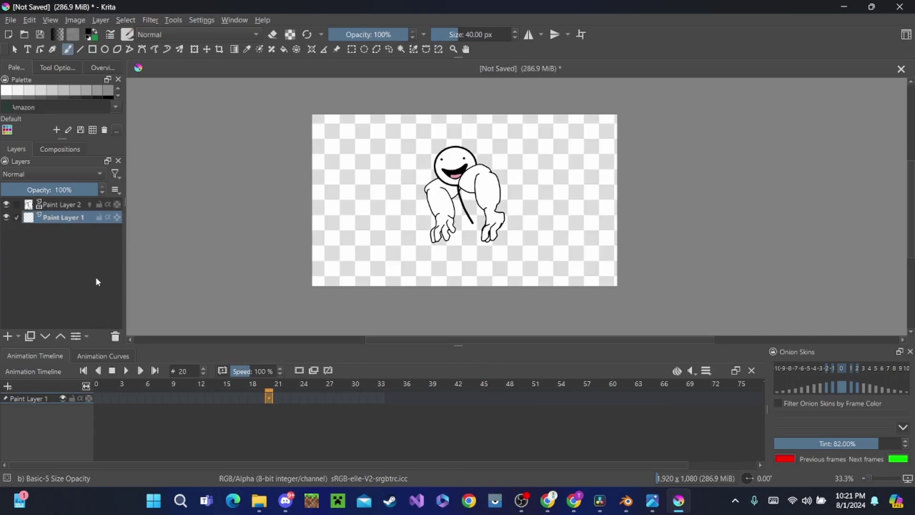
drag(265, 398, 157, 398)
click(269, 426)
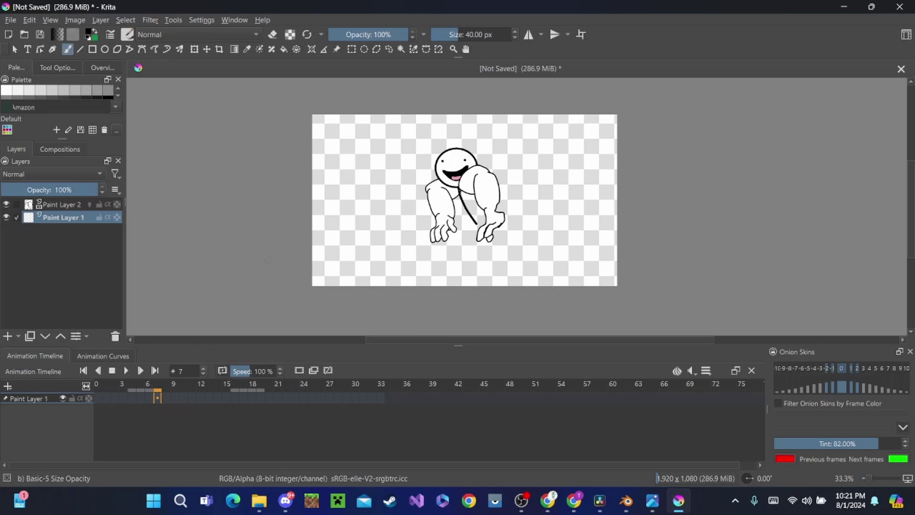
Step: Configure Render Animation for video-only export, no image sequence, rendered as a GIF image
click(14, 19)
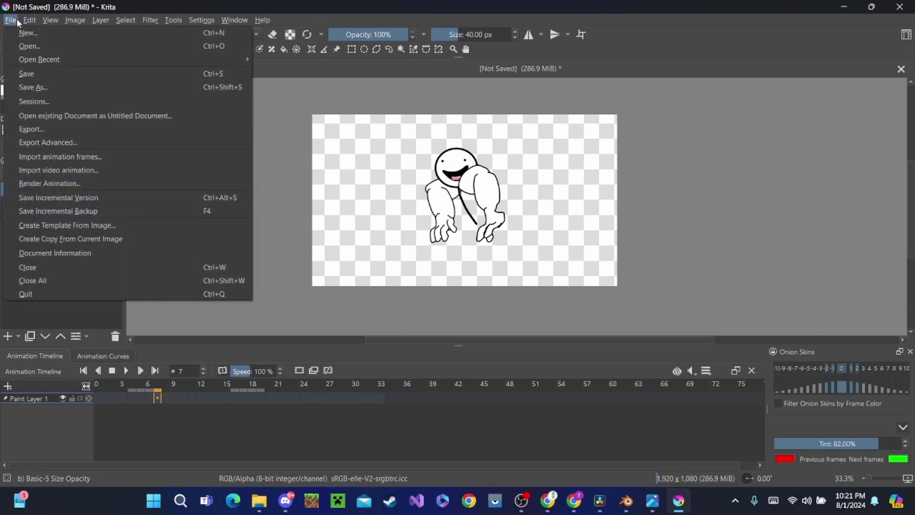
click(99, 185)
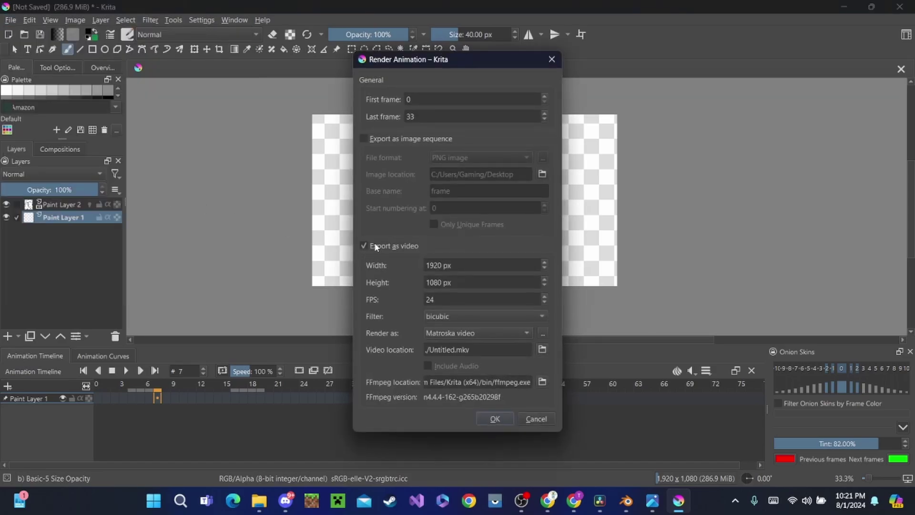
click(365, 138)
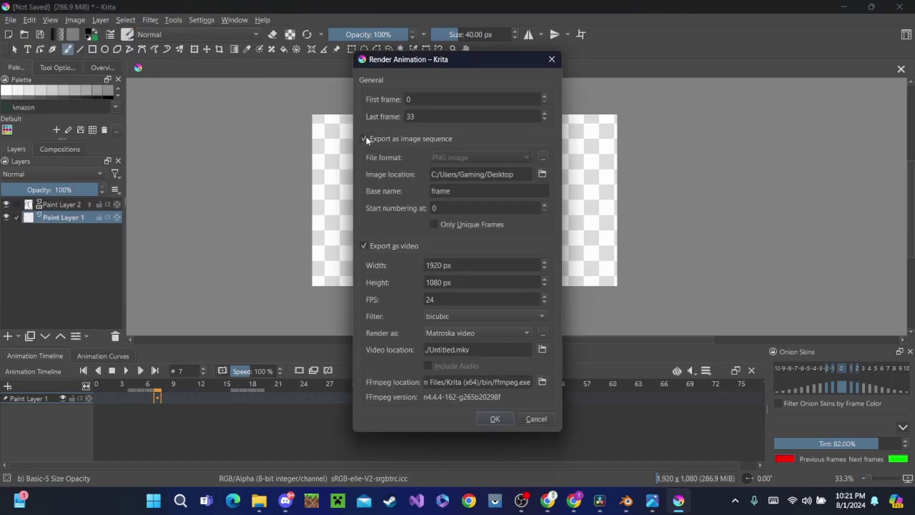
click(363, 245)
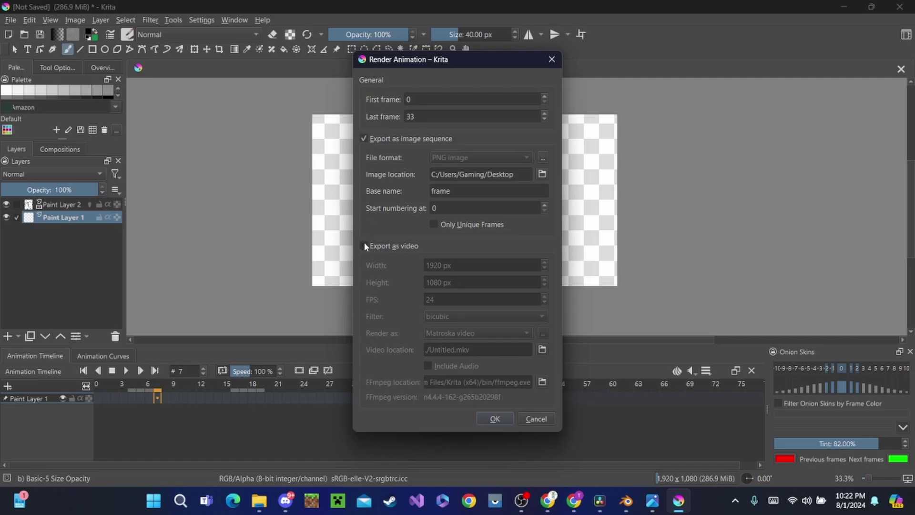
click(364, 246)
click(364, 139)
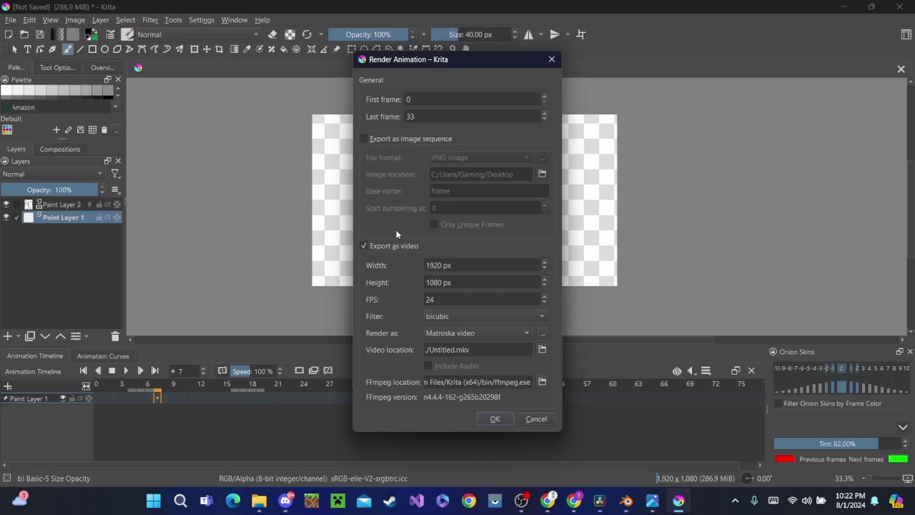
click(502, 335)
click(493, 362)
Step: Start the GIF render and confirm deleting the old frames
click(496, 419)
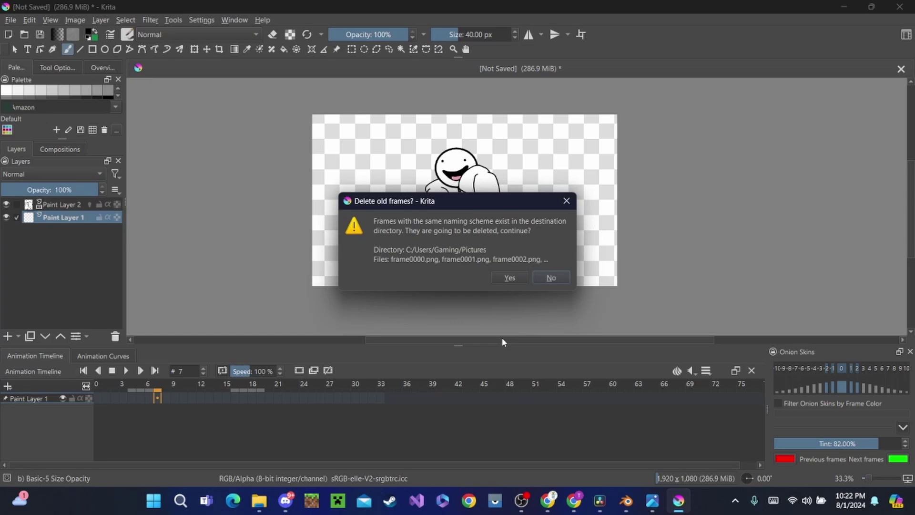
click(510, 277)
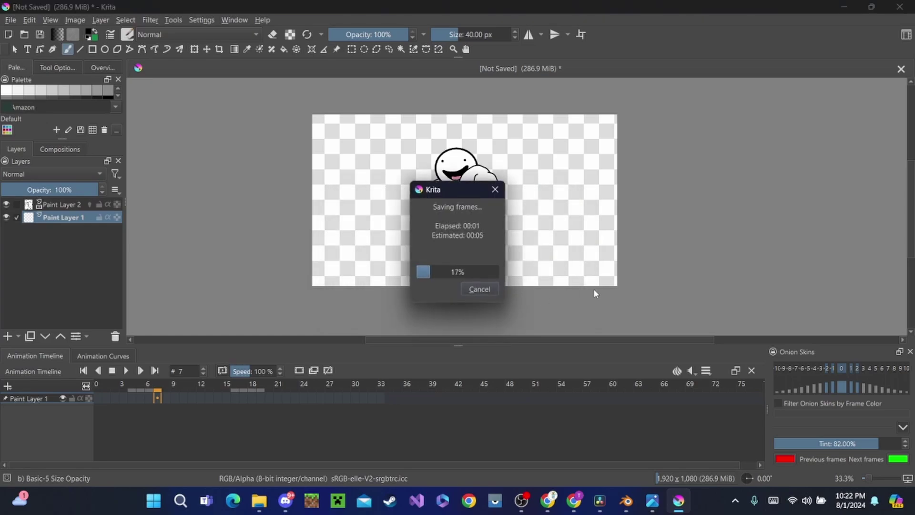